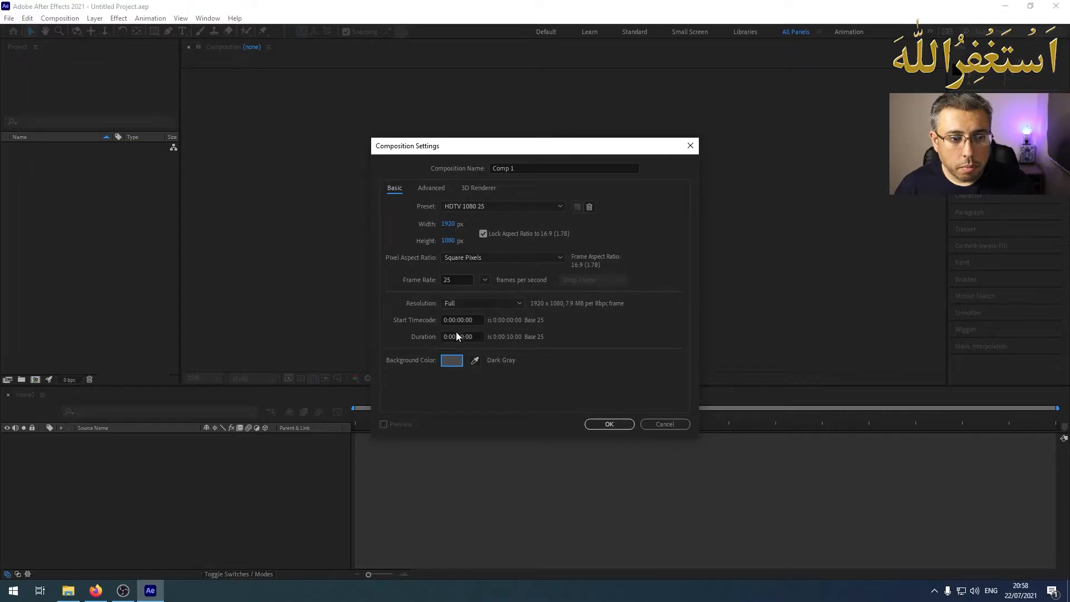
Create the new composition with its duration set to 0:00:05:00
left_click(464, 338)
key("BackSpace")
key("BackSpace")
type("05")
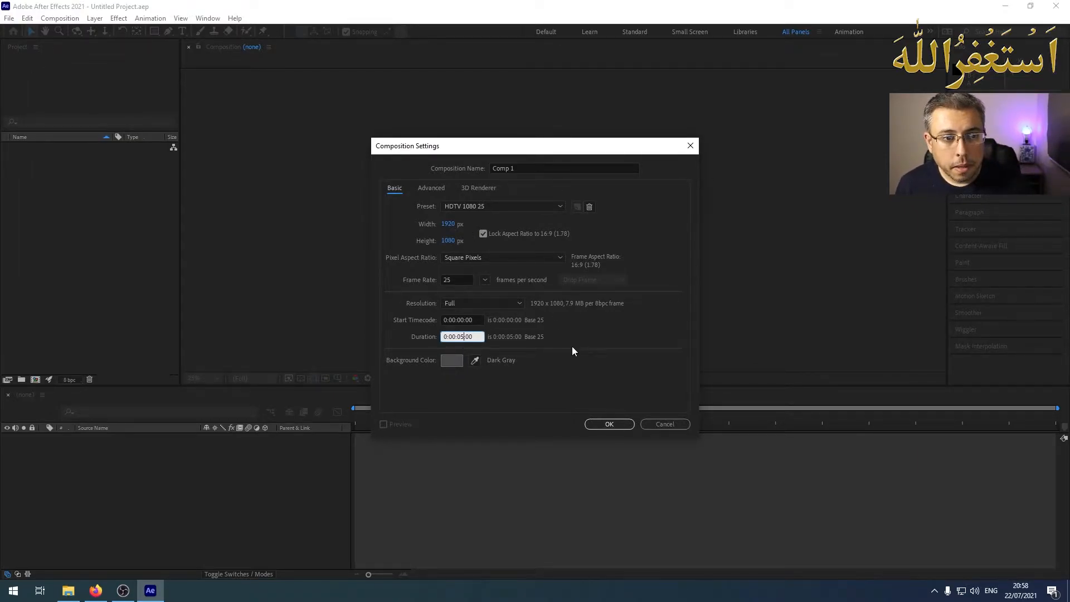
left_click(629, 426)
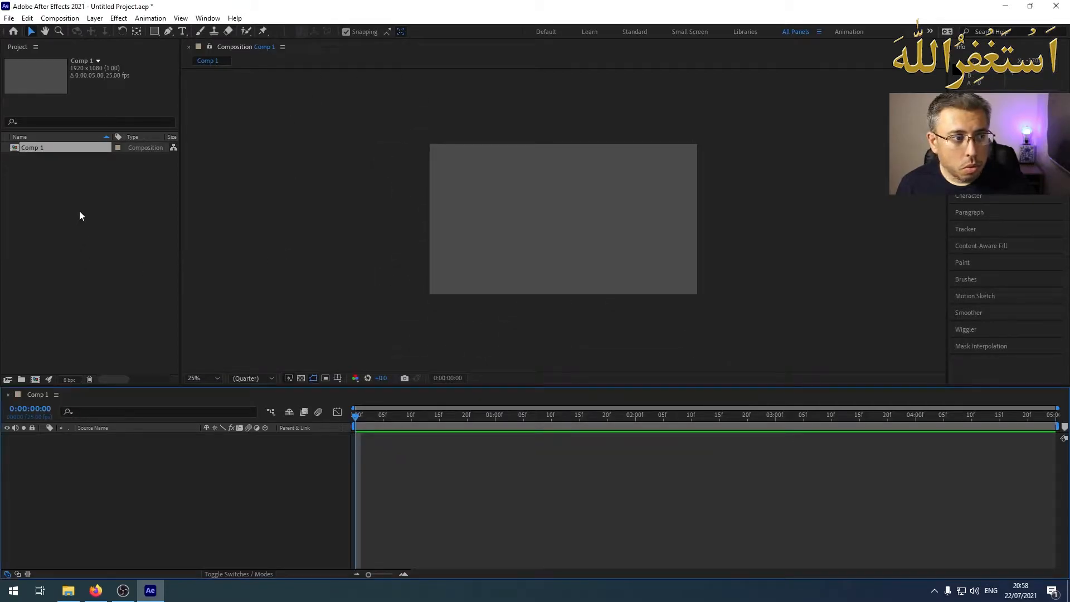
Import McDonalds logo PNG.png from the Pictures folder and add it to the composition as a layer
double_click(69, 223)
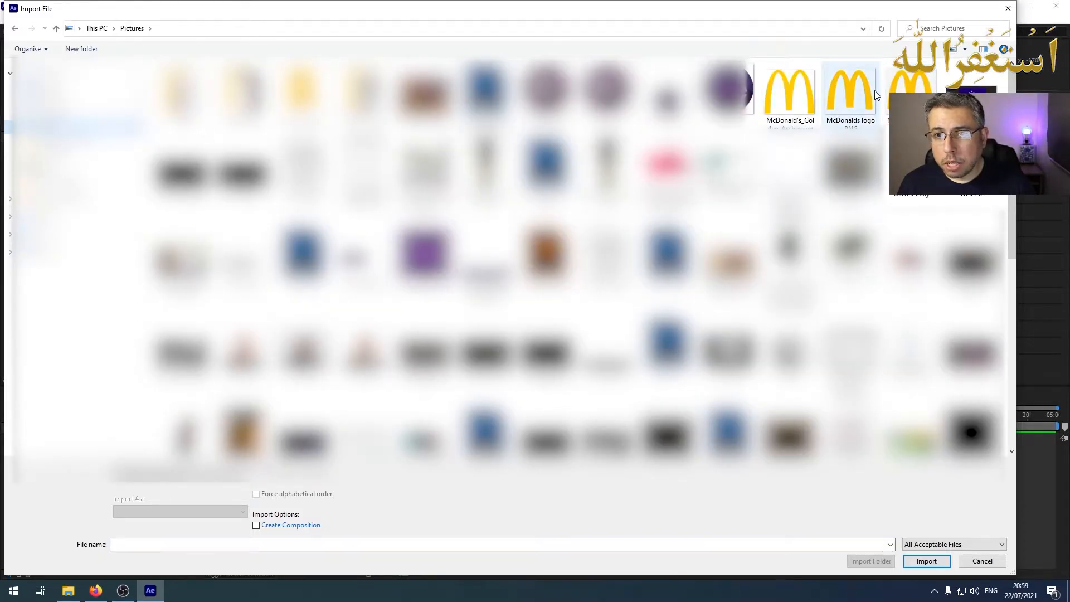
double_click(855, 86)
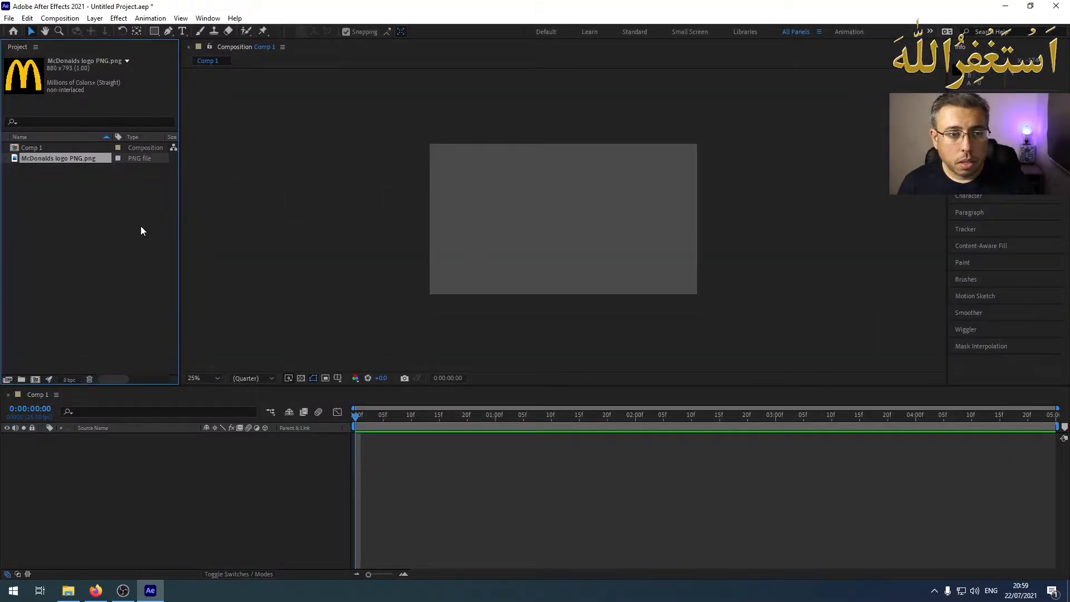
left_click_drag(62, 159, 63, 448)
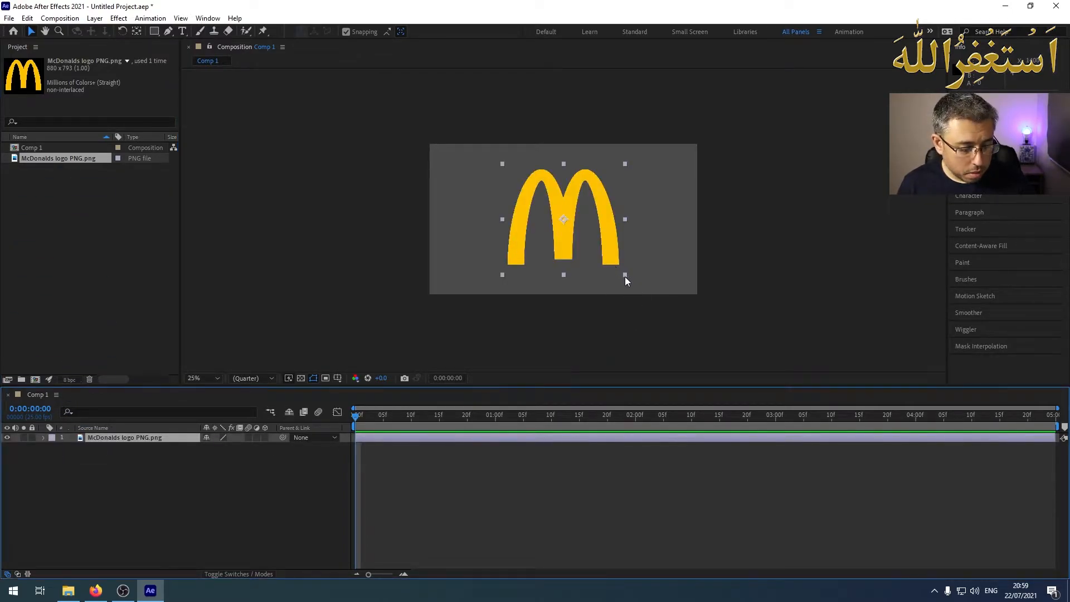
Scale the logo layer to 26% and move it to the upper-left corner of the frame, at about 212, 204
key("s")
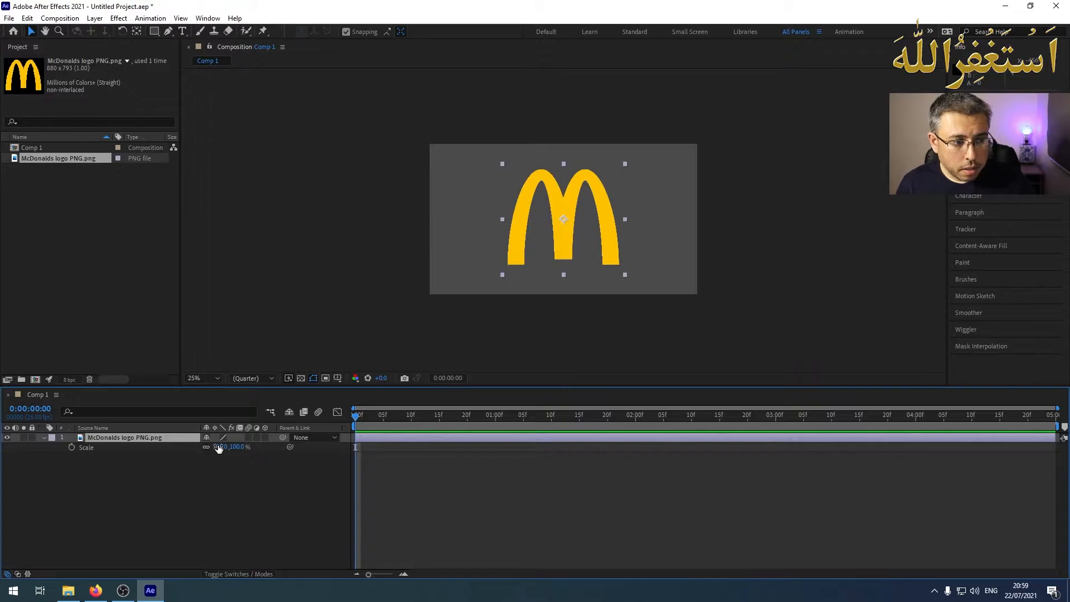
left_click_drag(221, 447, 181, 447)
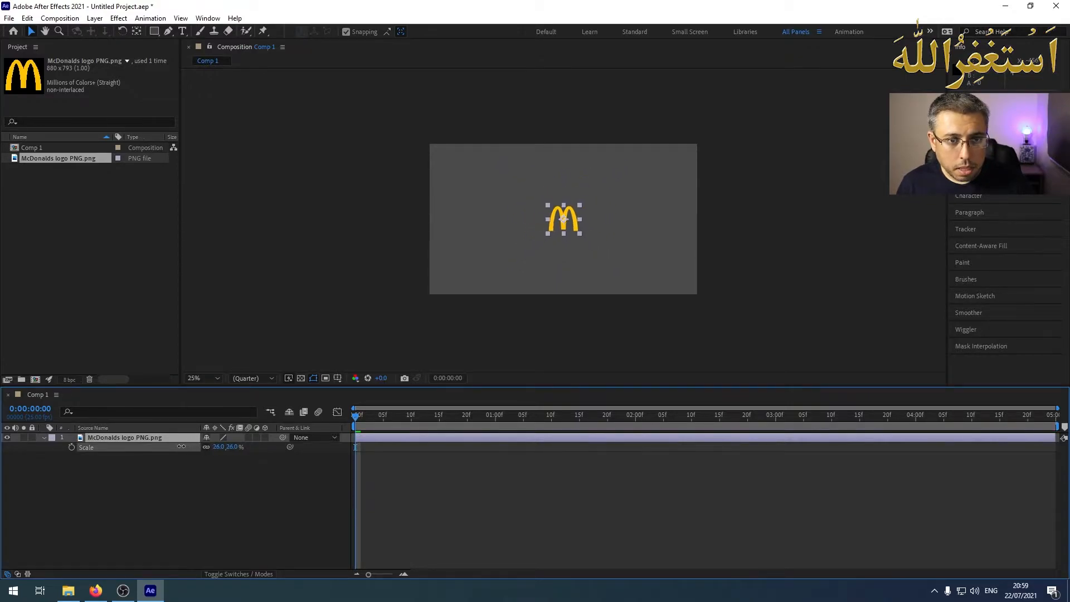
left_click_drag(574, 224, 469, 177)
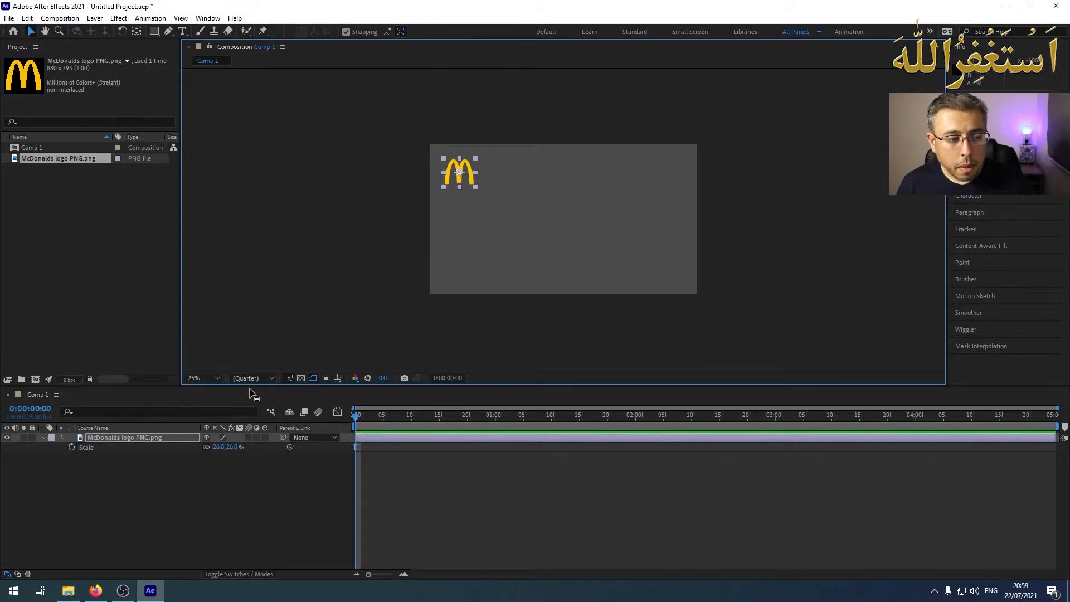
Expand the logo layer's Transform properties and set a first Position keyframe at 0:00:00:00
left_click(122, 446)
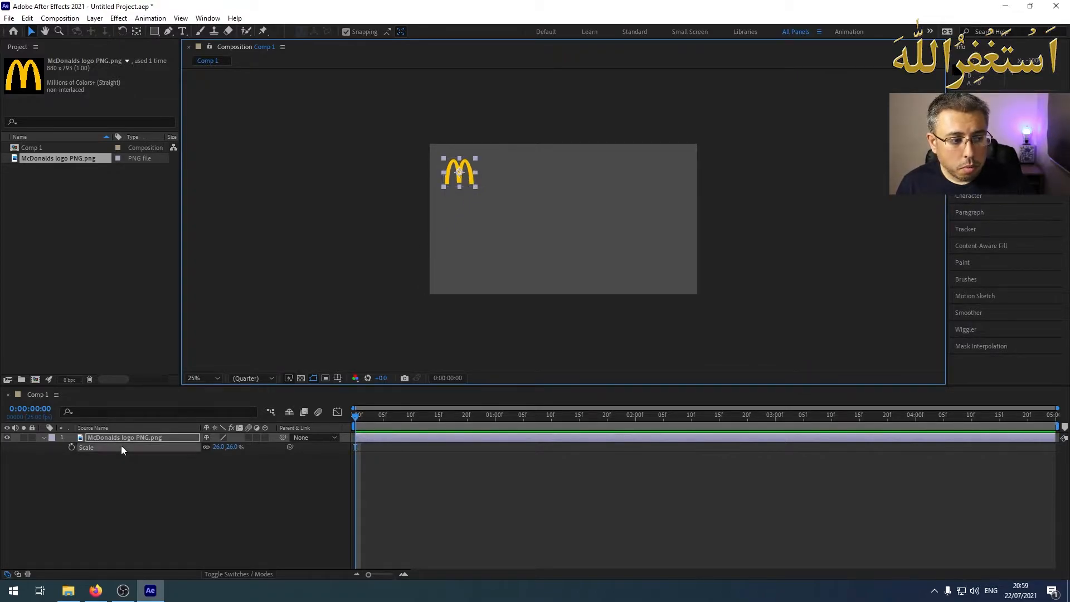
left_click(44, 437)
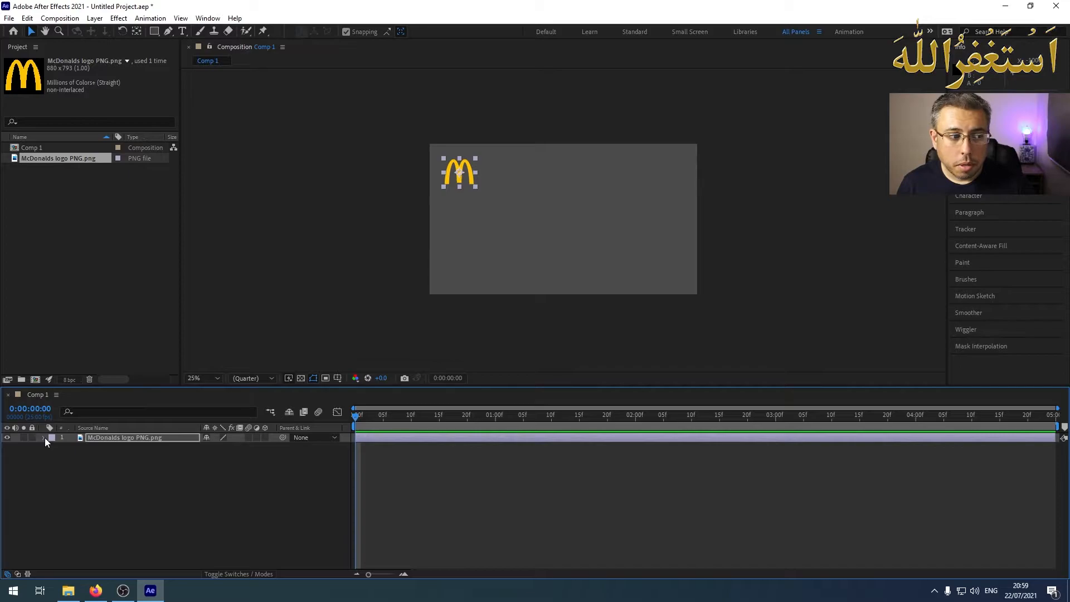
left_click(45, 437)
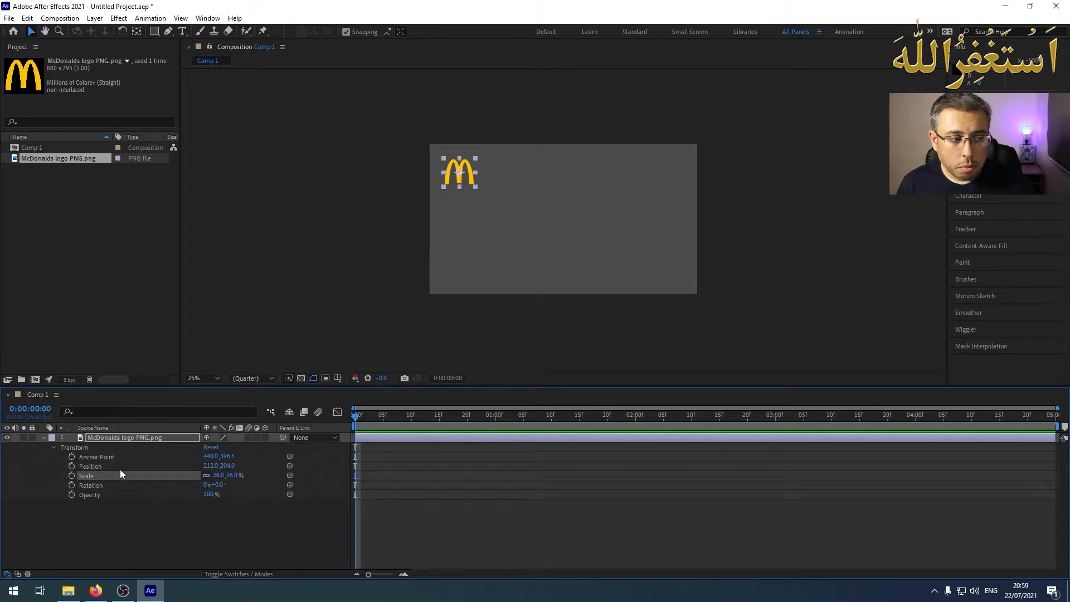
left_click(72, 466)
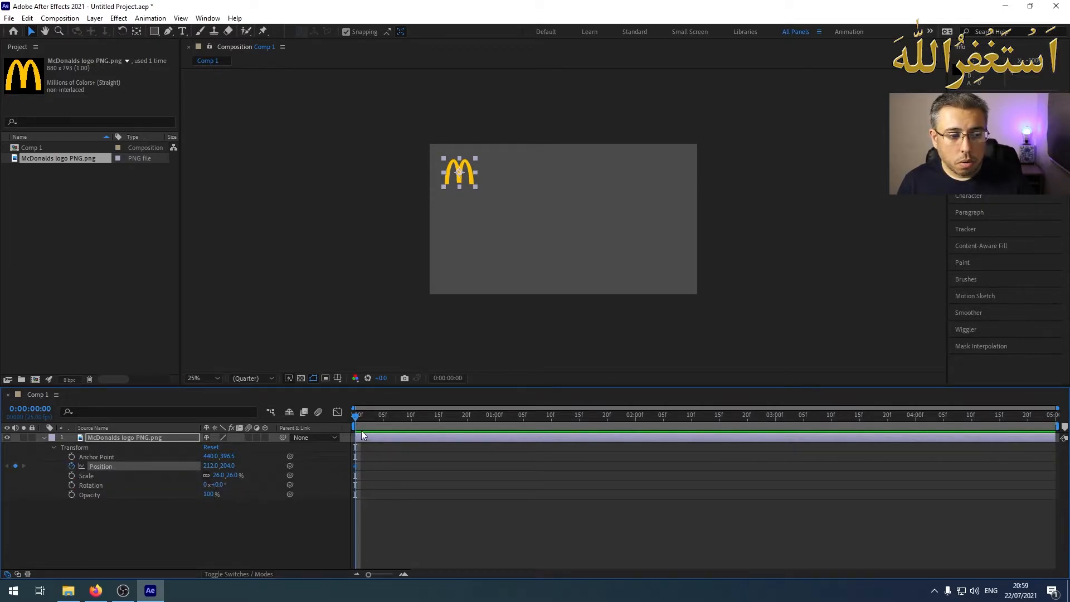
Keyframe the logo in the frame's upper-right corner (about 1608, 204) at frame 10 and lower-right corner (about 1656, 856) at frame 20
left_click_drag(357, 416, 411, 418)
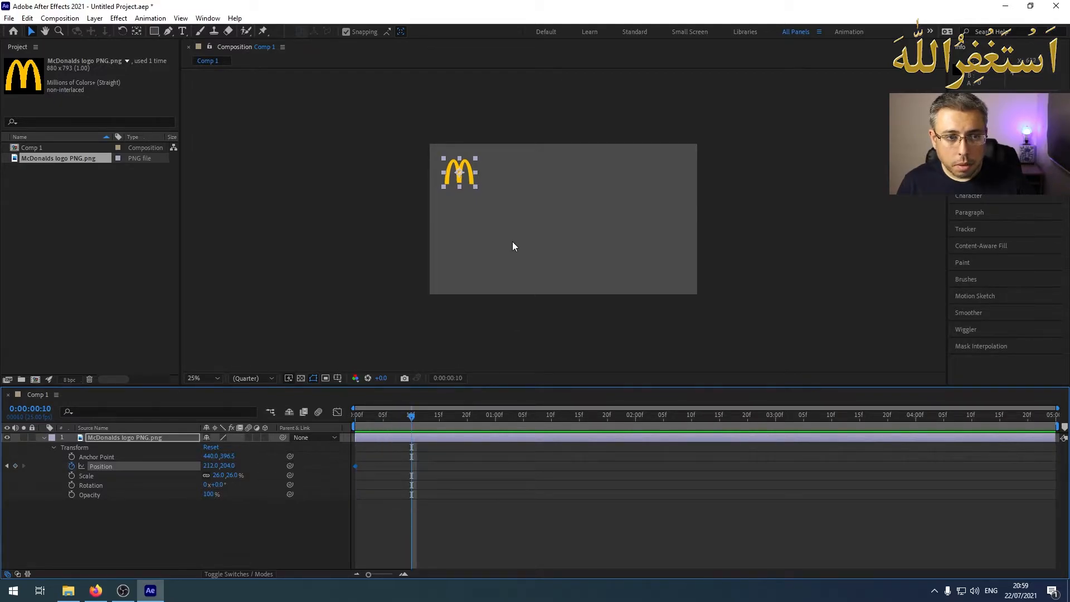
left_click_drag(469, 180, 667, 178)
left_click_drag(413, 417, 470, 421)
left_click_drag(667, 179, 675, 272)
Keyframe the logo in the frame's lower-left corner (about 256, 916) at 0:00:01:10 and upper-left corner (about 164, 196) at 0:00:02:00
left_click_drag(468, 421, 552, 419)
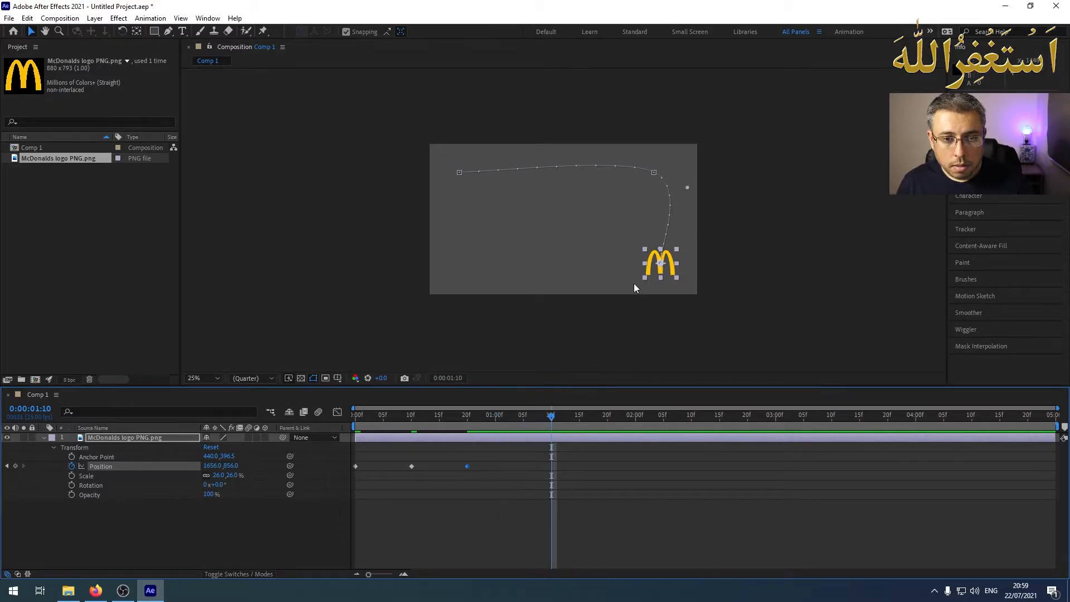
left_click_drag(672, 272, 478, 281)
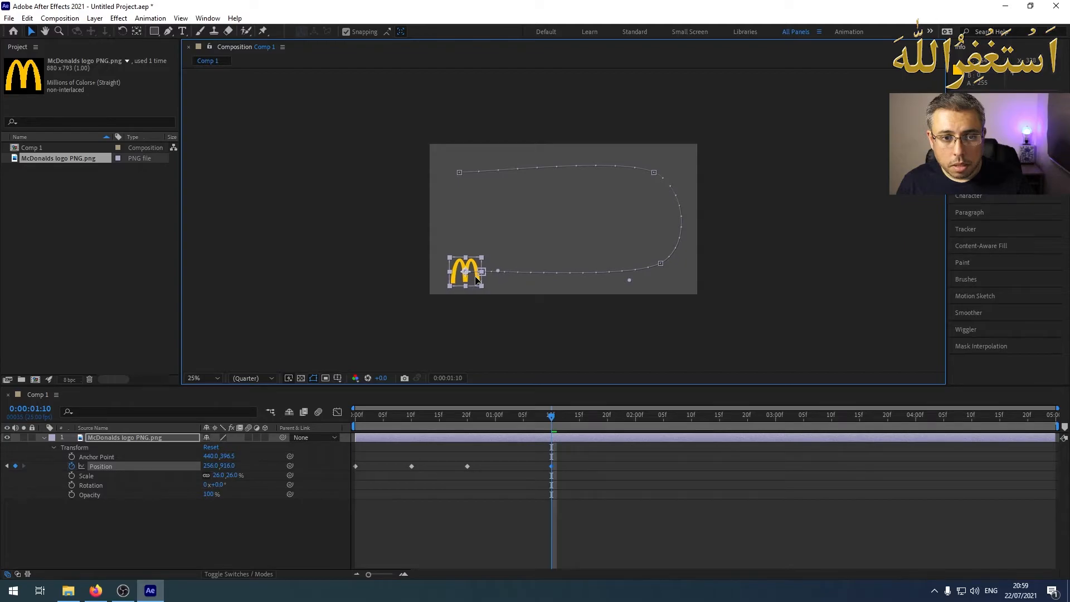
left_click_drag(553, 419, 636, 420)
left_click_drag(473, 281, 460, 177)
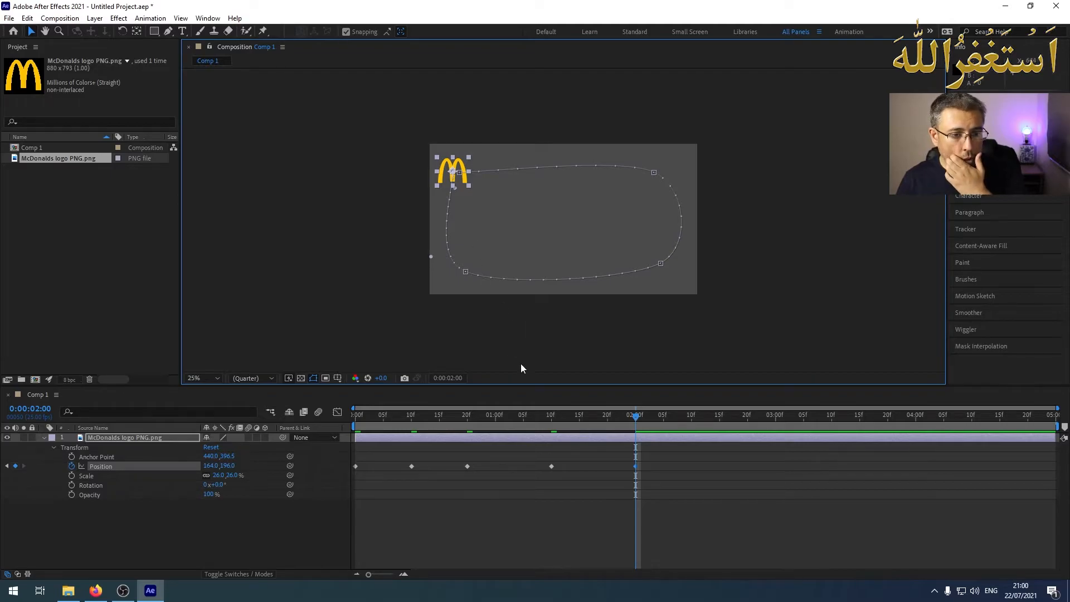
Preview the logo's animation from the start of the composition
left_click(624, 416)
left_click_drag(623, 416, 337, 407)
key("space")
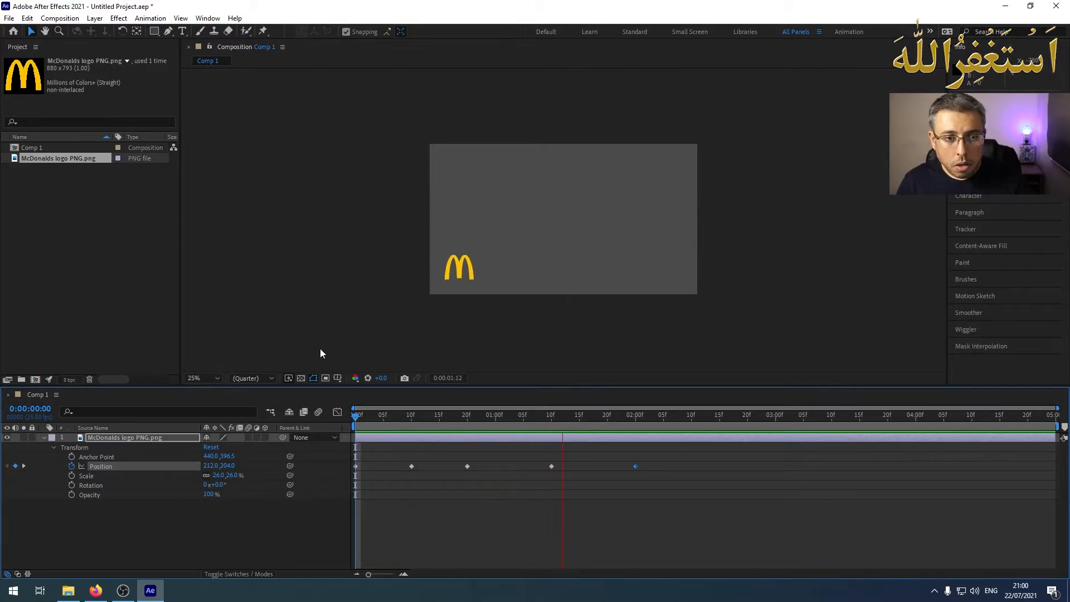
key("space")
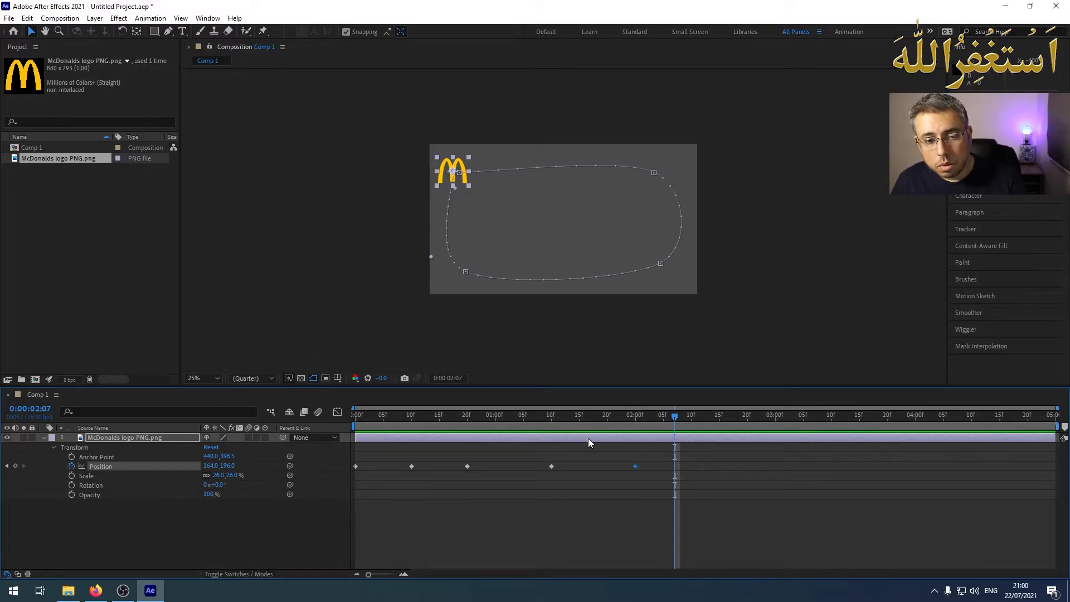
Convert all five Position keyframes of the logo layer to hold keyframes
left_click_drag(661, 475, 359, 467)
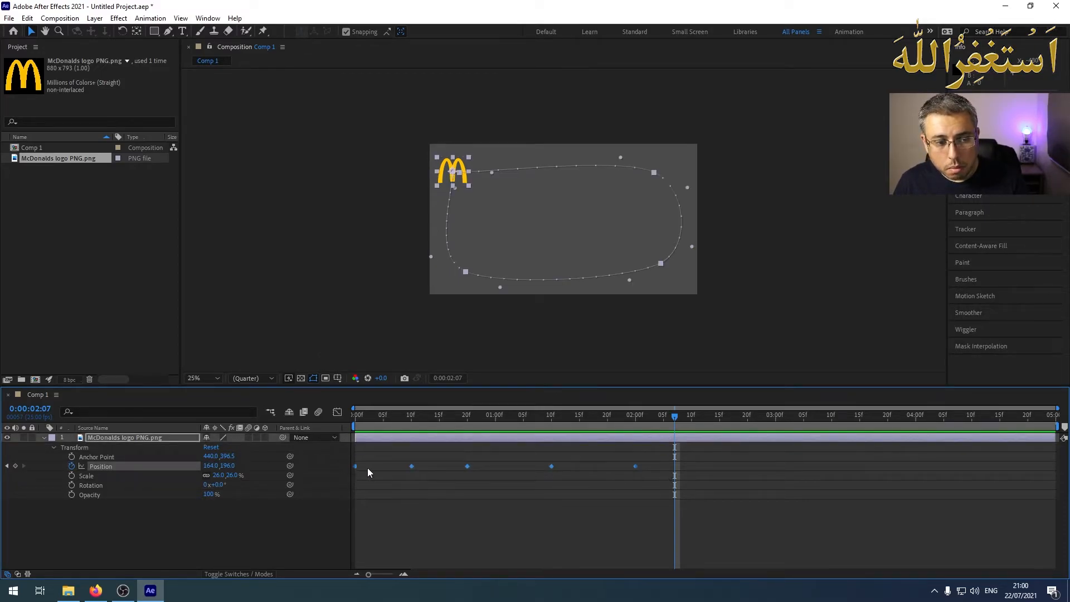
right_click(413, 467)
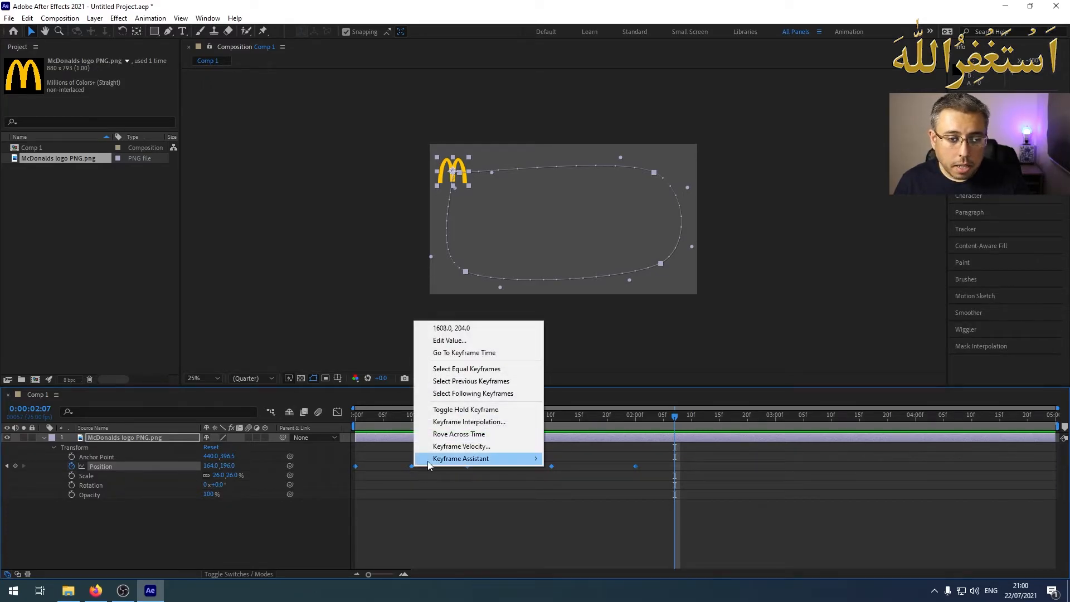
mouse_move(496, 458)
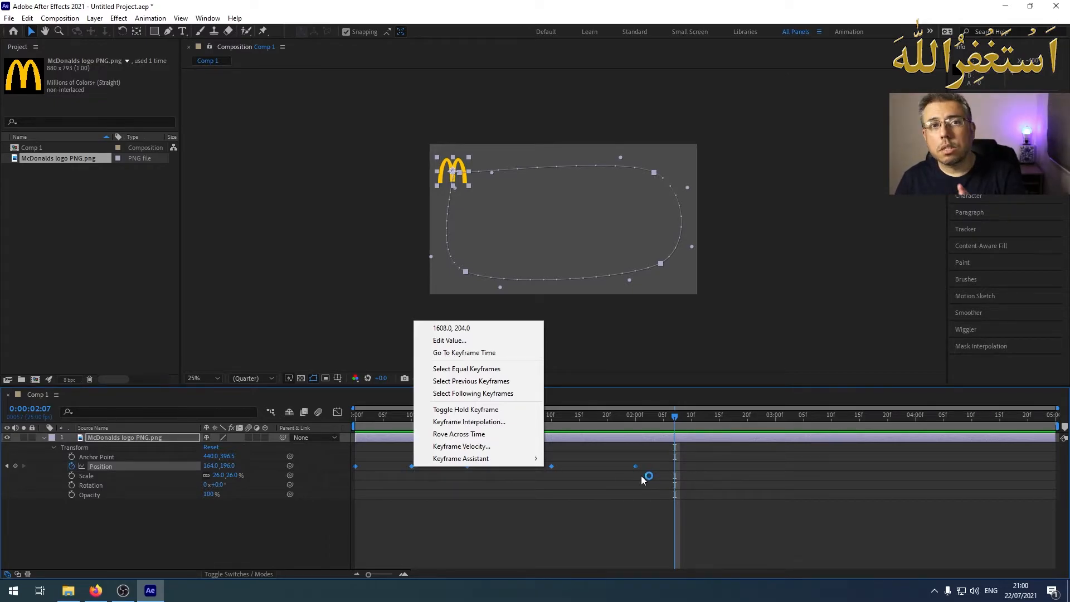
left_click(499, 411)
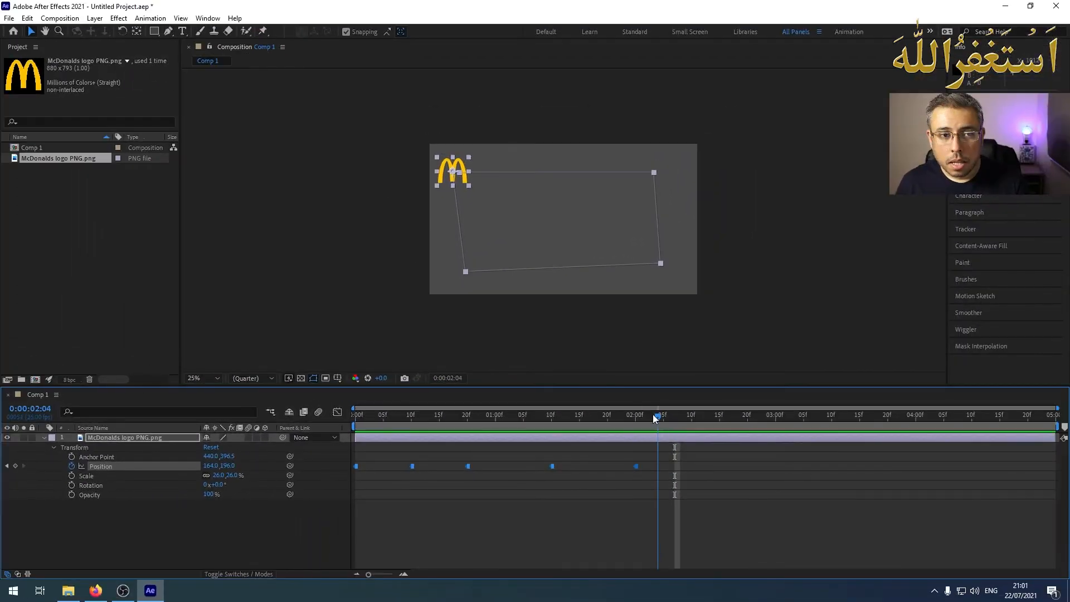
Play the animation from 0:00:00:00 to check the logo's movement with hold keyframes
left_click_drag(689, 388, 276, 390)
left_click(370, 428)
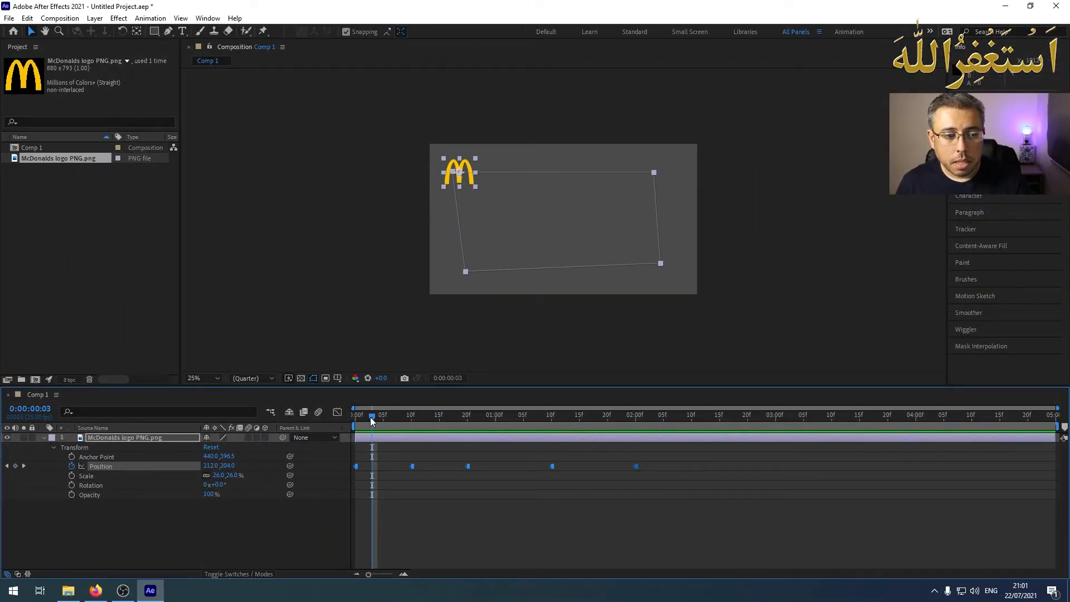
left_click_drag(371, 417, 333, 420)
key("space")
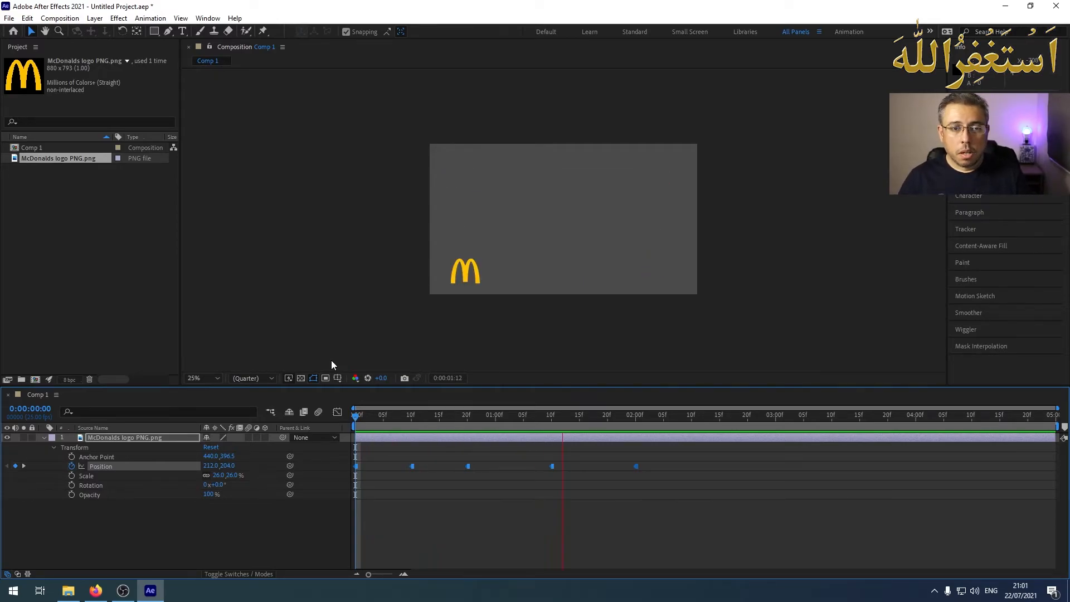
key("space")
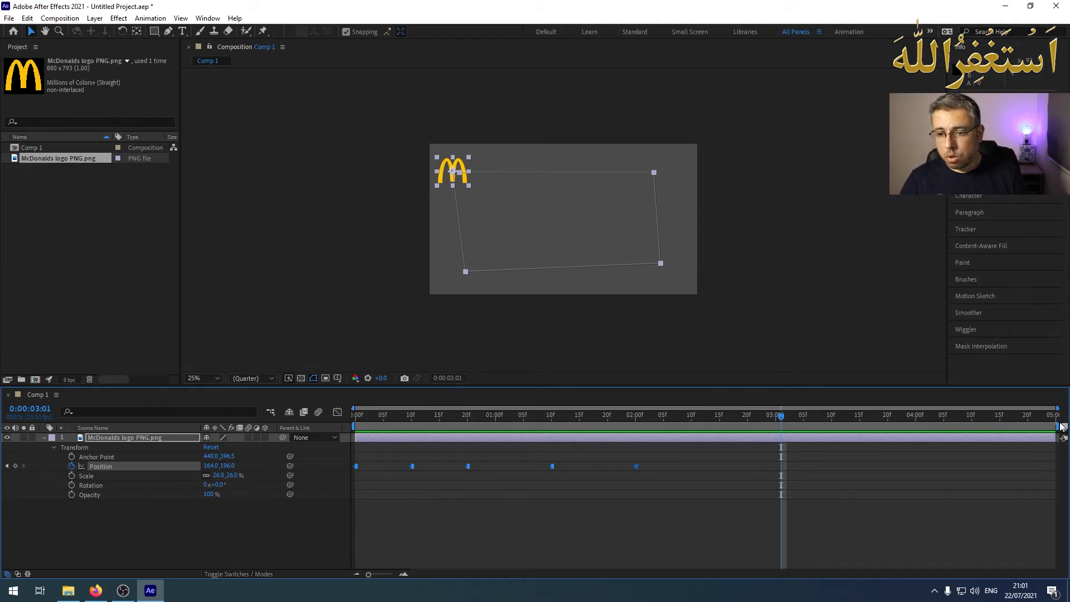
Shorten the work area to end just after the last keyframe at 0:00:02:00 and preview it from the start
left_click_drag(1057, 426, 650, 426)
left_click_drag(784, 417, 311, 387)
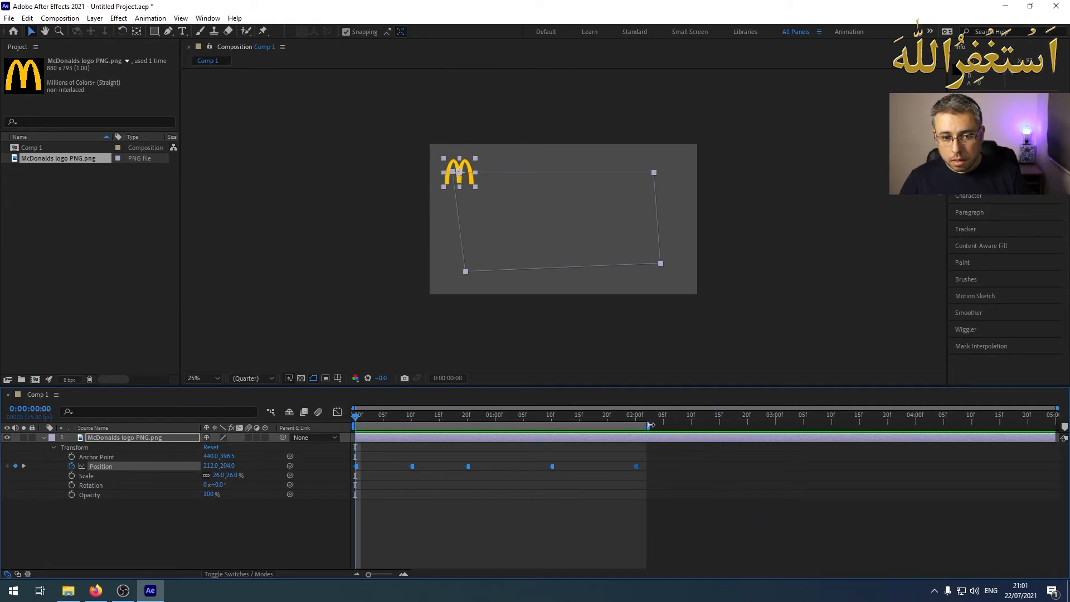
left_click_drag(650, 424, 643, 426)
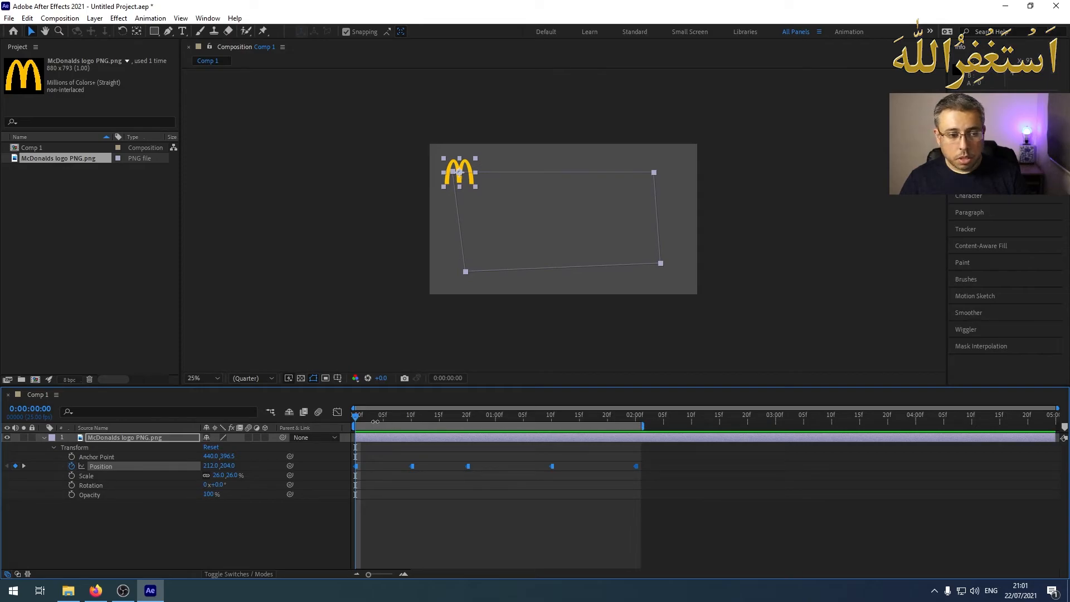
key("space")
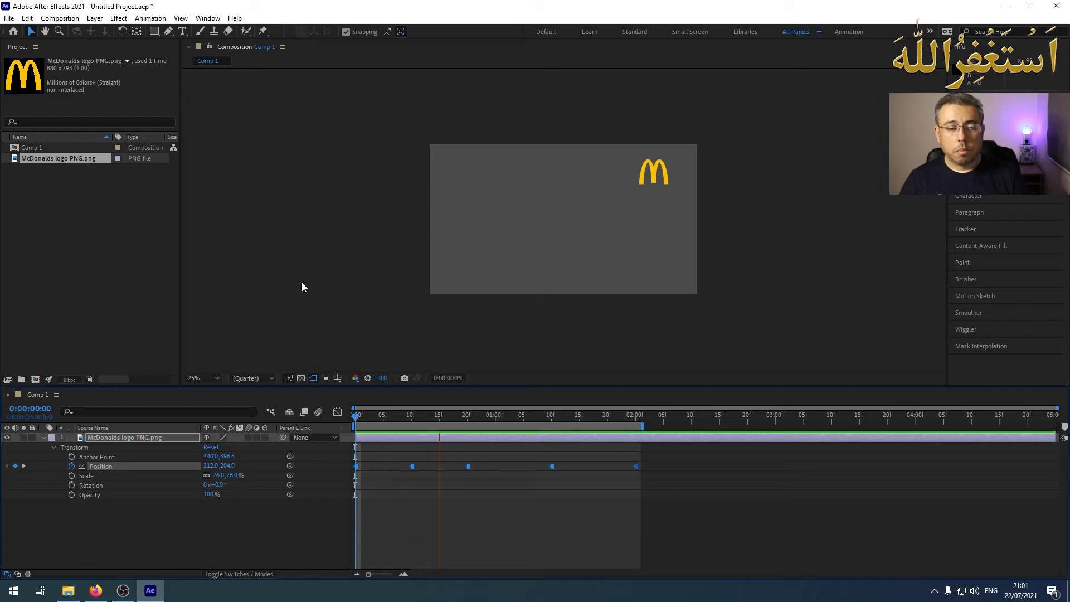
key("space")
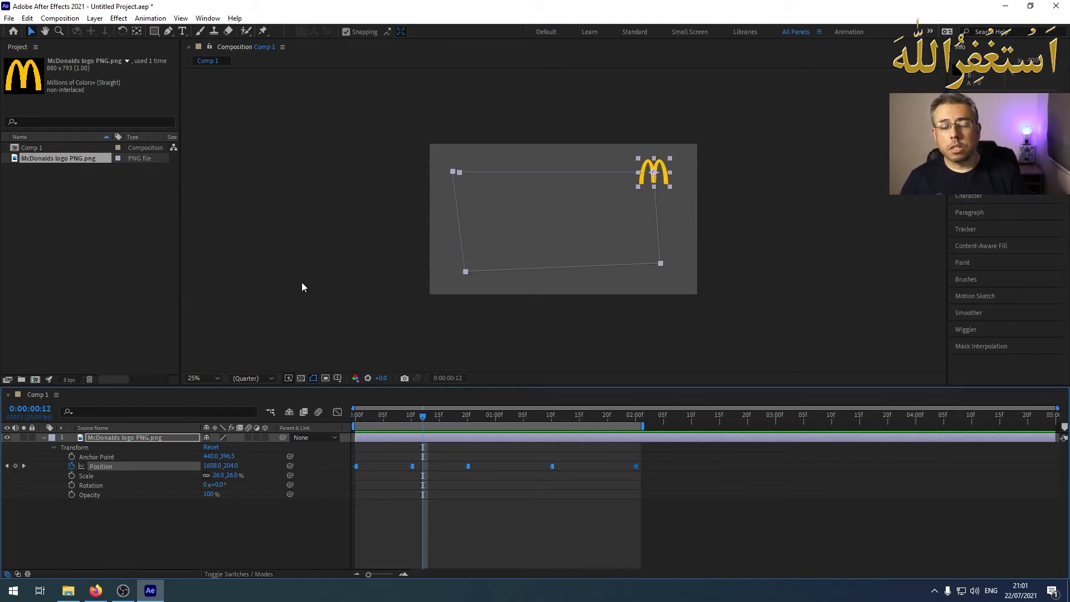